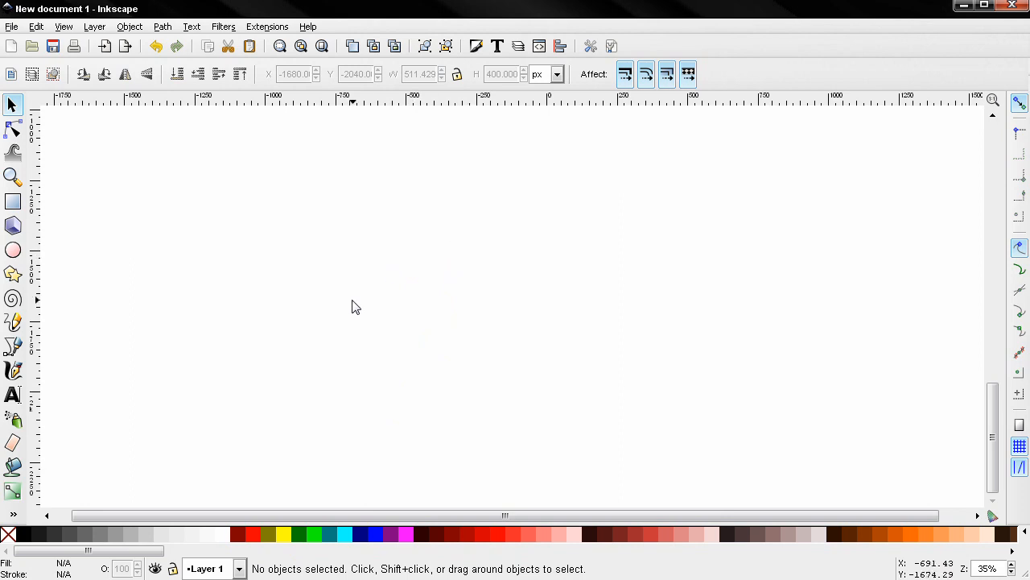
Open the document properties and review the guide, grid and snap settings.
left_click(12, 27)
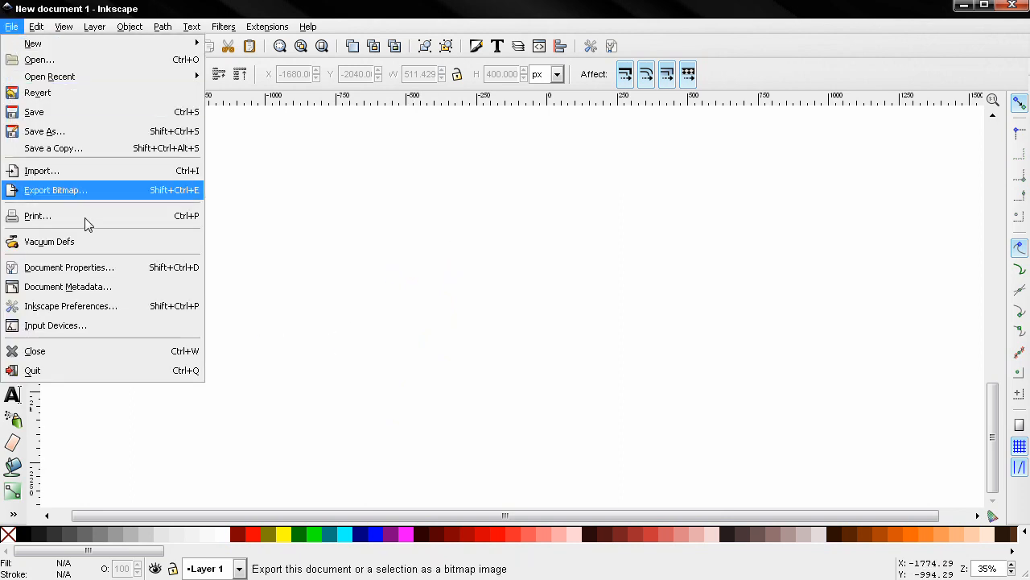
left_click(93, 272)
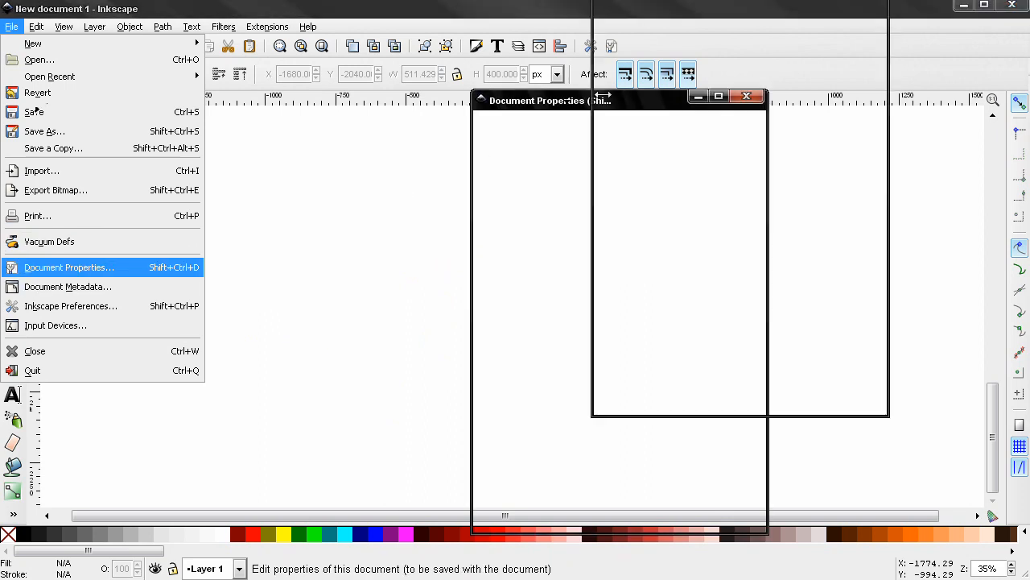
mouse_move(702, 11)
left_mouse_down()
mouse_move(706, 27)
mouse_move(680, 57)
left_mouse_up()
left_click(554, 102)
left_click(605, 104)
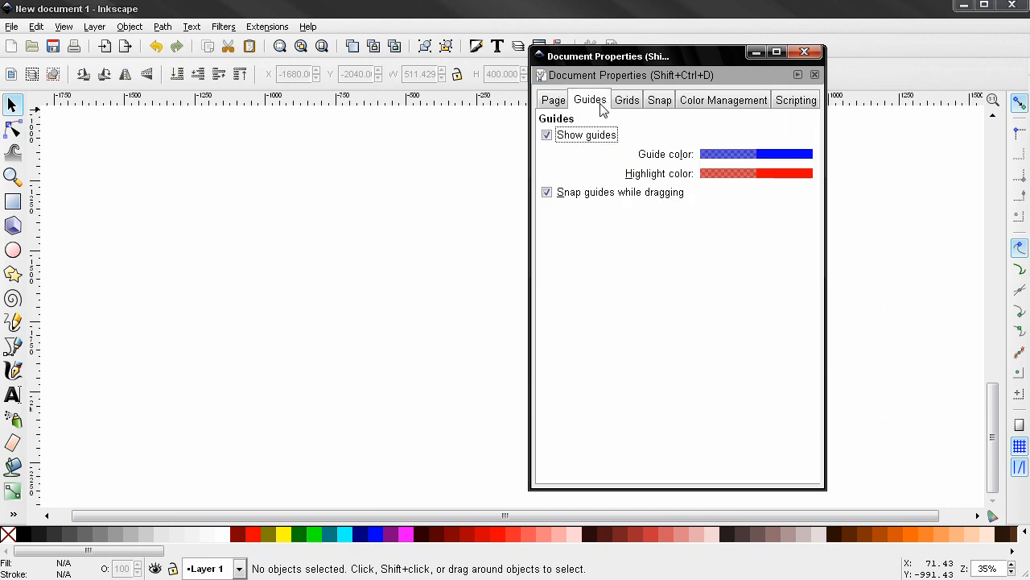
left_click(635, 110)
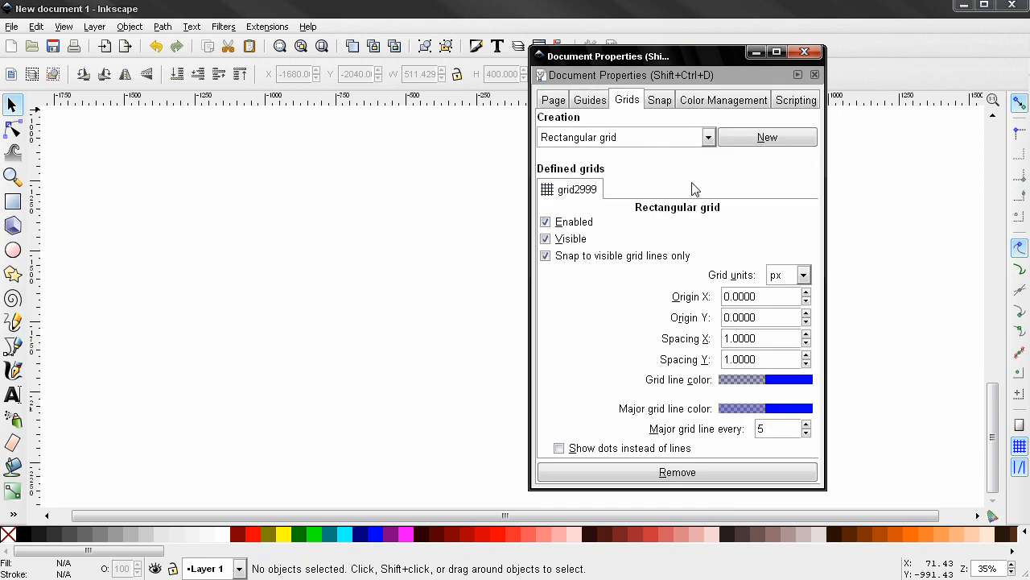
left_click(664, 108)
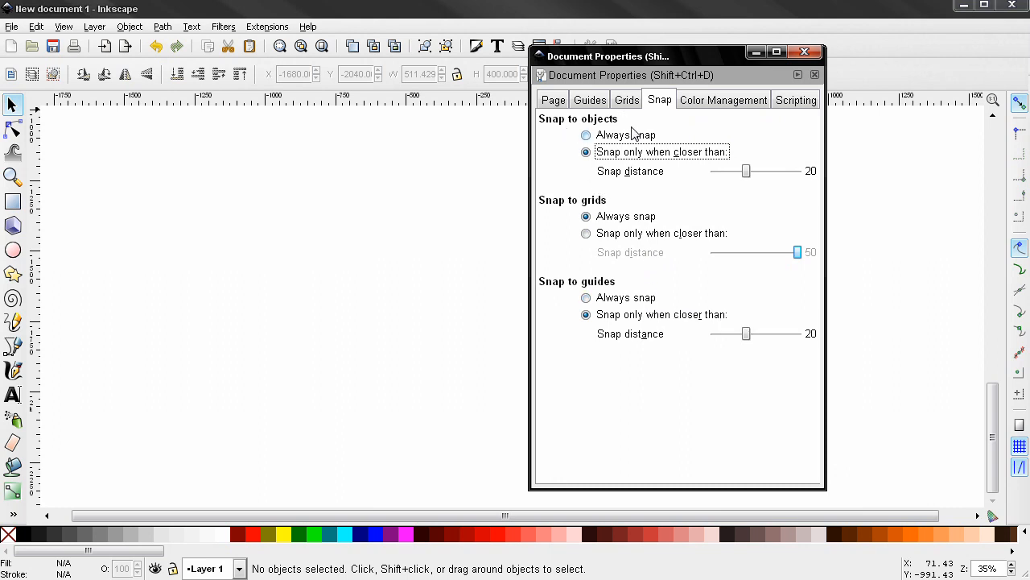
Check the Snap Controls Bar entry among the interface elements that can be shown or hidden.
left_click(1019, 248)
left_click(64, 27)
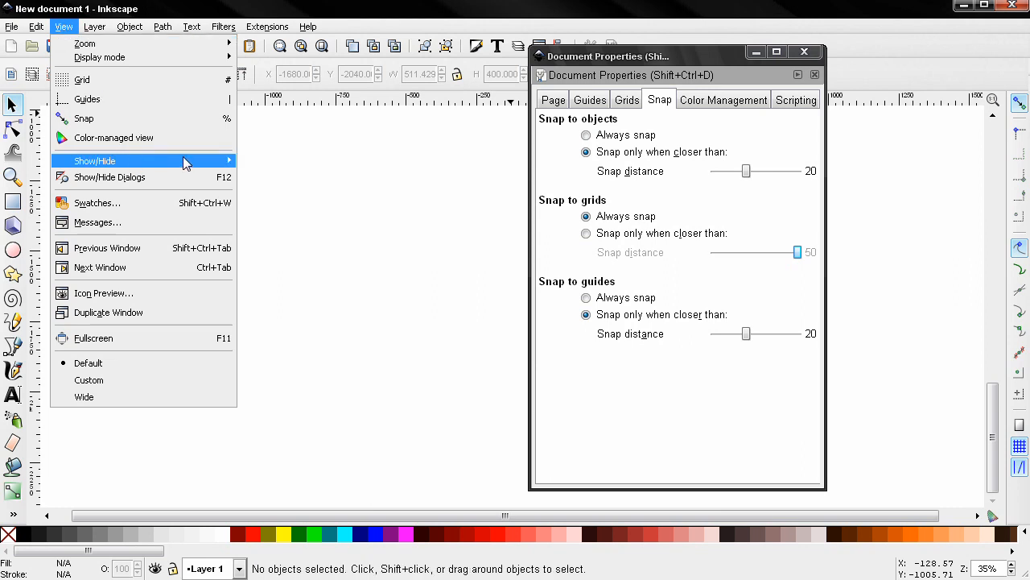
mouse_move(135, 162)
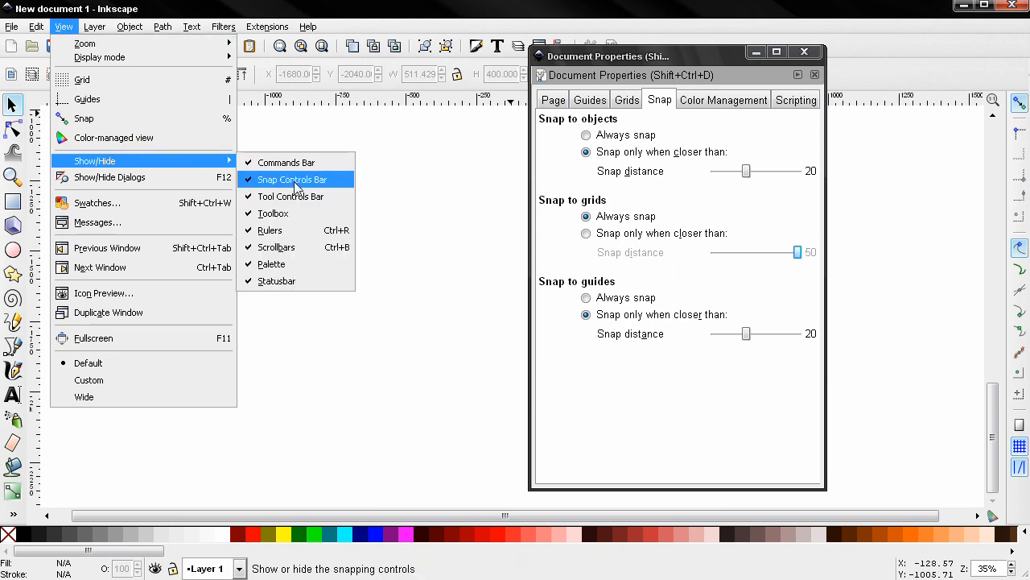
left_click(437, 198)
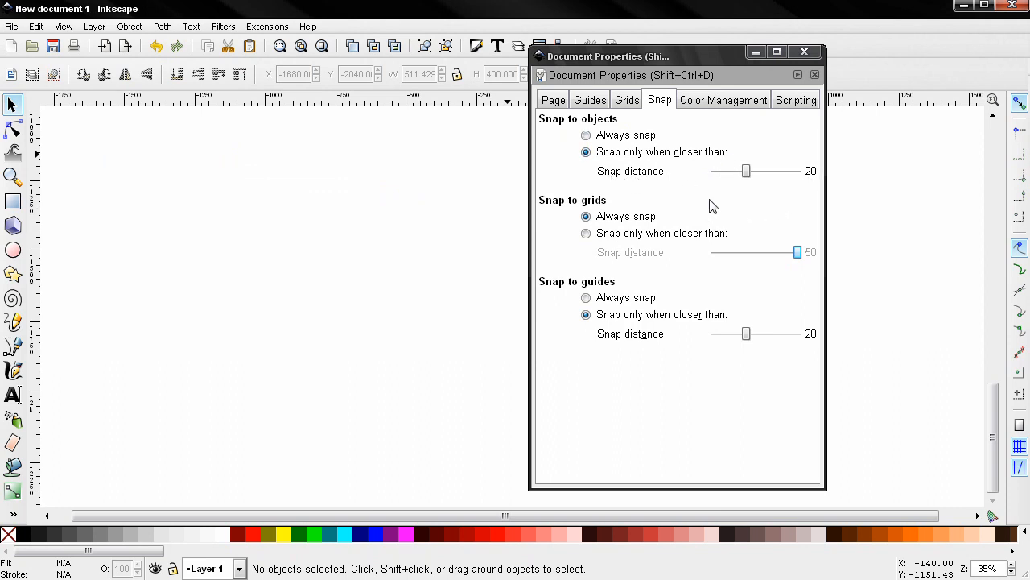
Draw two rectangles, one of about 709 × 394 px and another below it of about 780 × 394 px.
left_click(12, 201)
left_click_drag(114, 171, 326, 272)
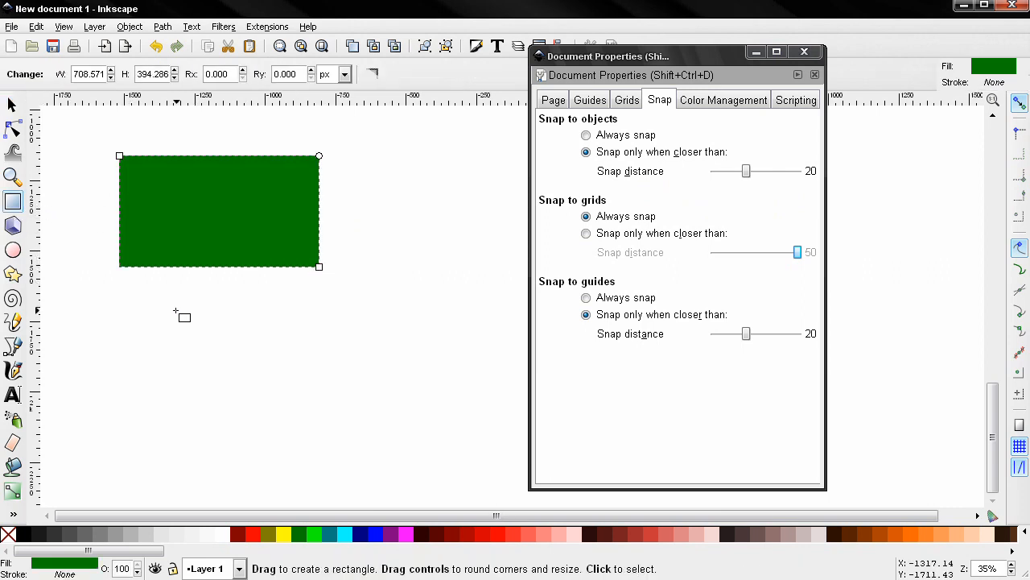
mouse_move(178, 312)
left_mouse_down()
mouse_move(364, 397)
mouse_move(406, 429)
left_mouse_up()
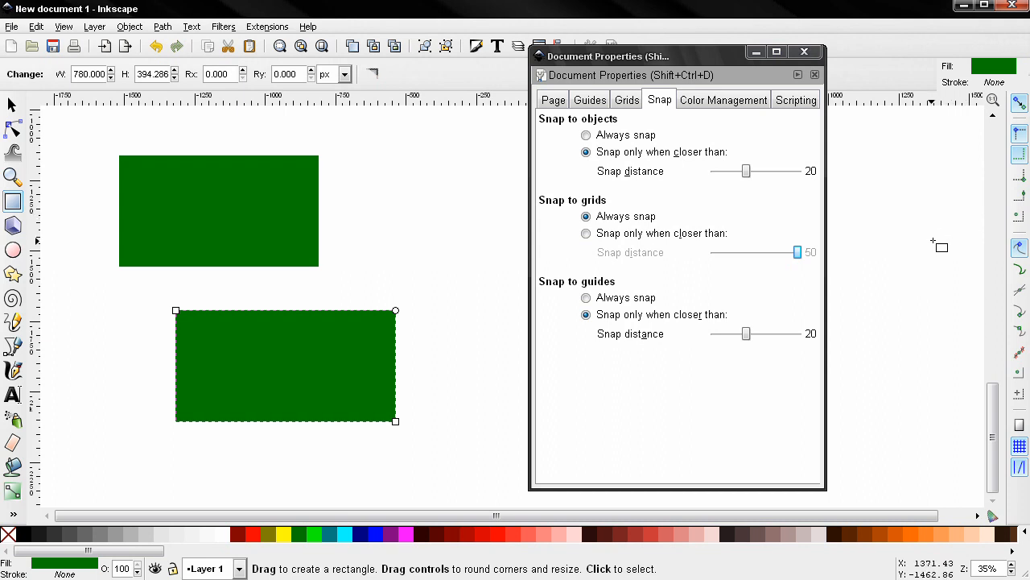
Snap the lower rectangle to the upper one's bottom edge with left edges aligned, and shift it to align their right edges.
left_click(12, 105)
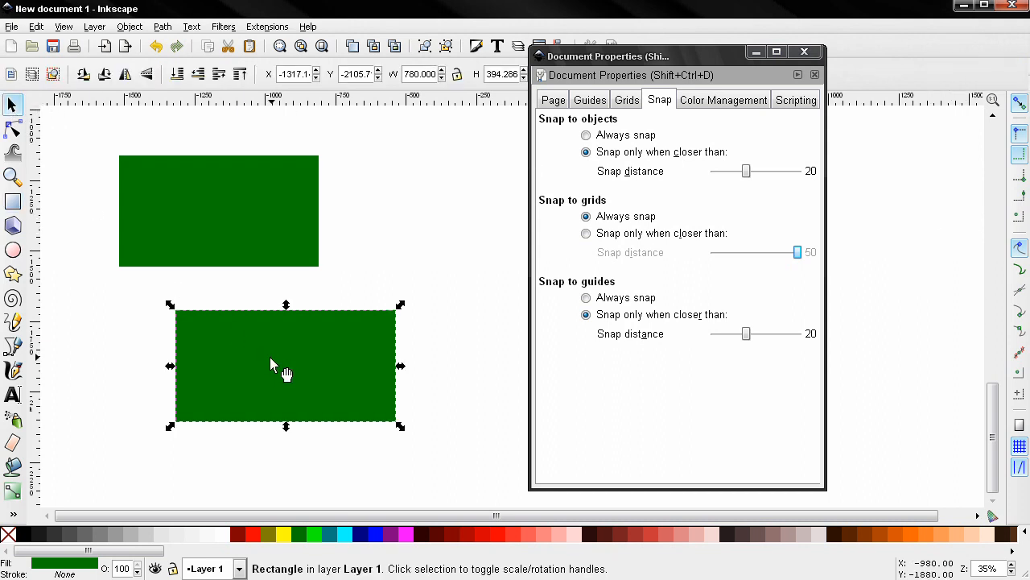
left_click_drag(275, 352, 236, 330)
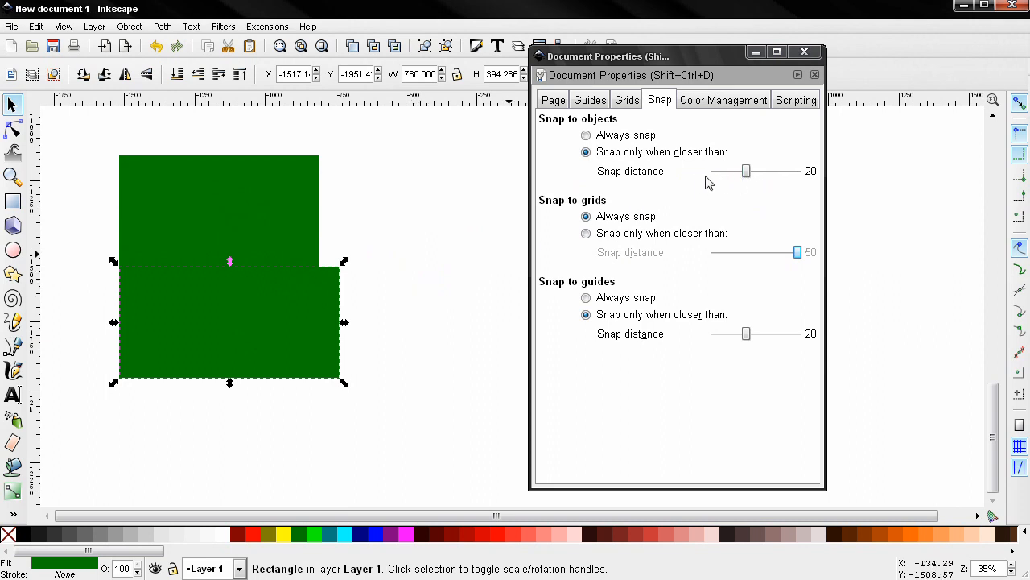
left_click(448, 334)
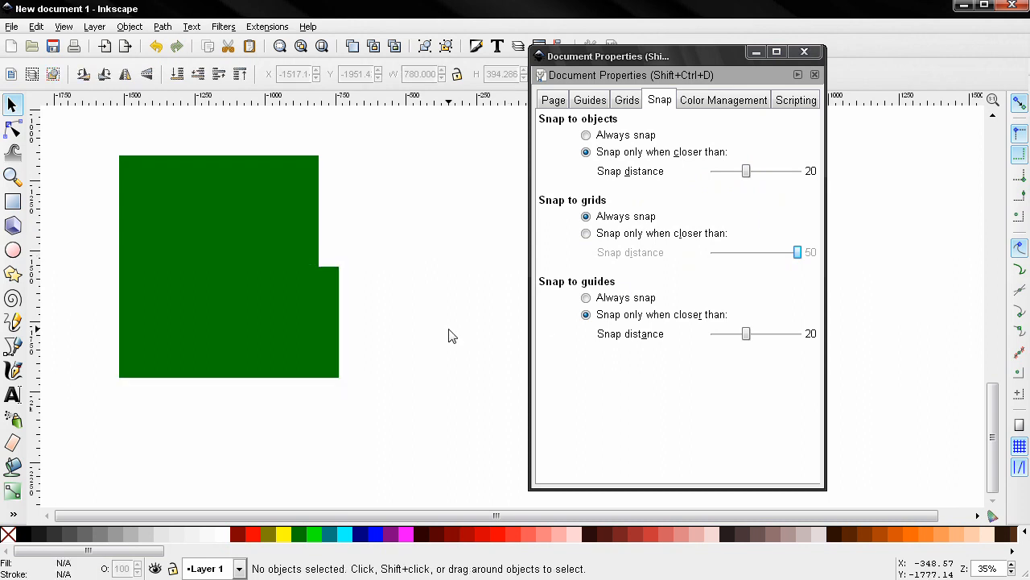
scroll(448, 334, "down", 3, "ctrl")
left_click_drag(406, 343, 349, 421)
scroll(393, 359, "up", 3, "ctrl")
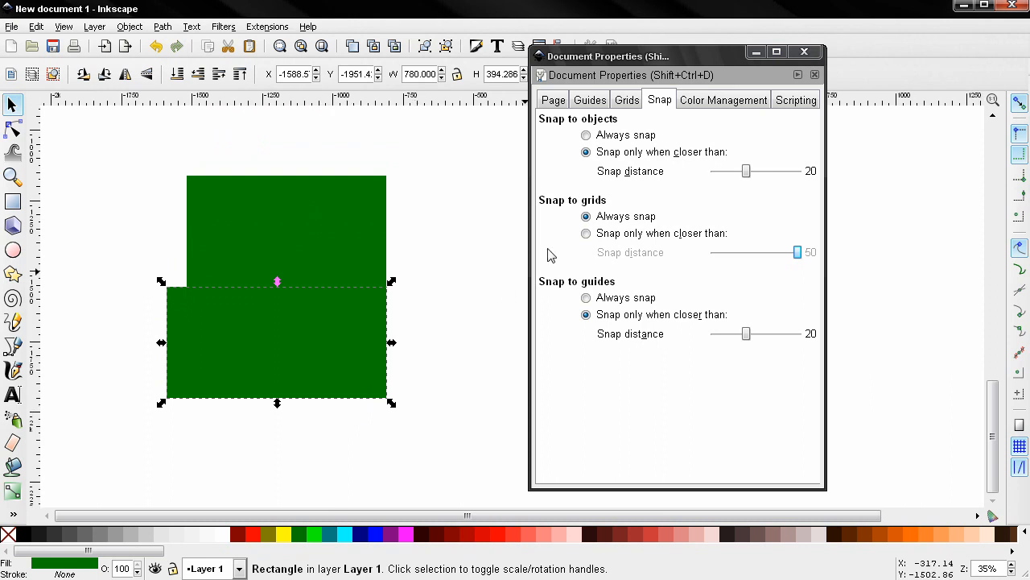
left_click_drag(489, 227, 417, 230)
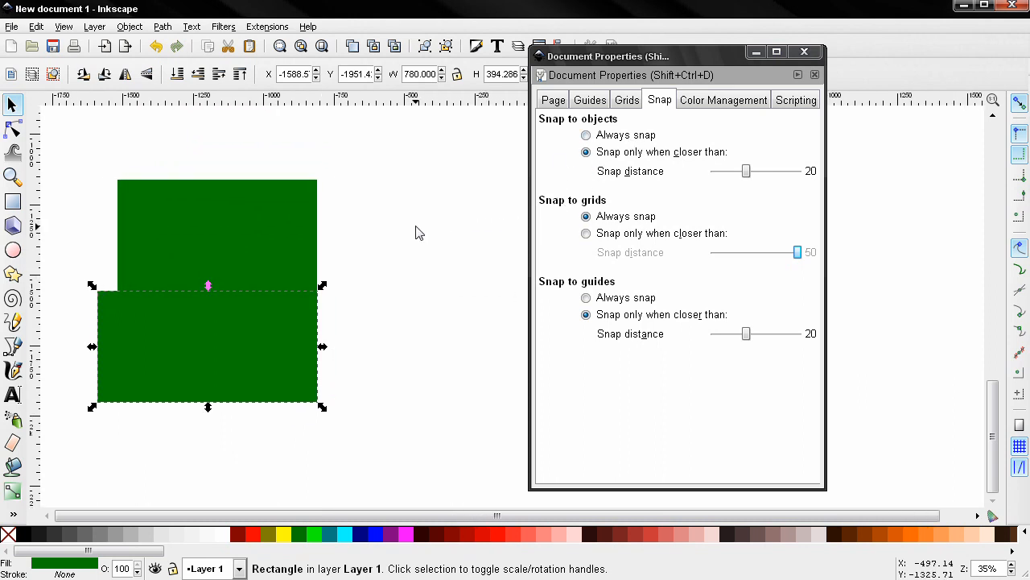
Set object snapping to Always snap and move the lower rectangle against the upper one's right edge.
left_click(586, 135)
left_click_drag(425, 354, 969, 211)
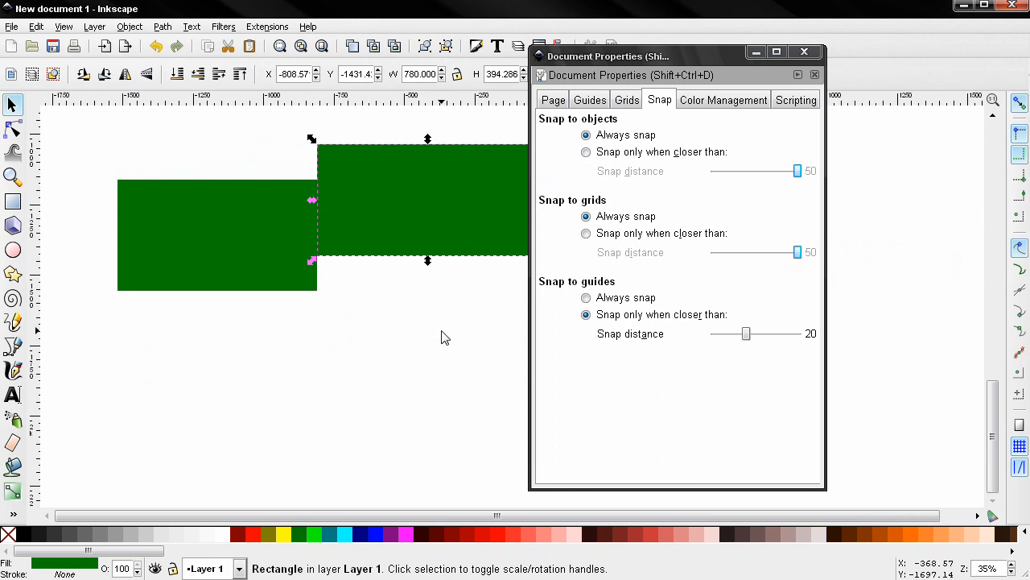
Limit object snapping to closer than 20 and move the wider rectangle clear below the other one.
left_click(589, 156)
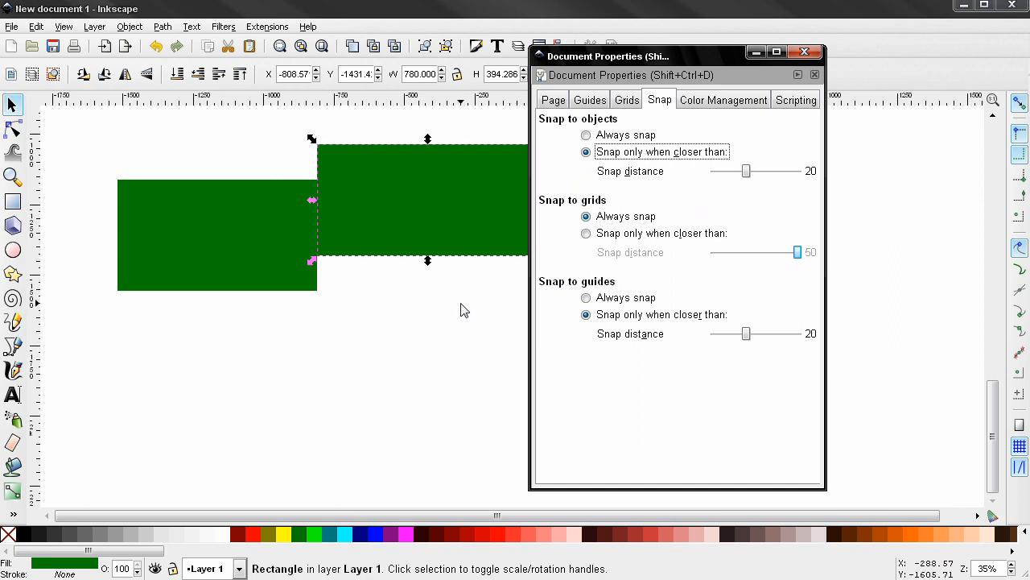
left_click_drag(407, 231, 267, 452)
left_click_drag(320, 262, 323, 393)
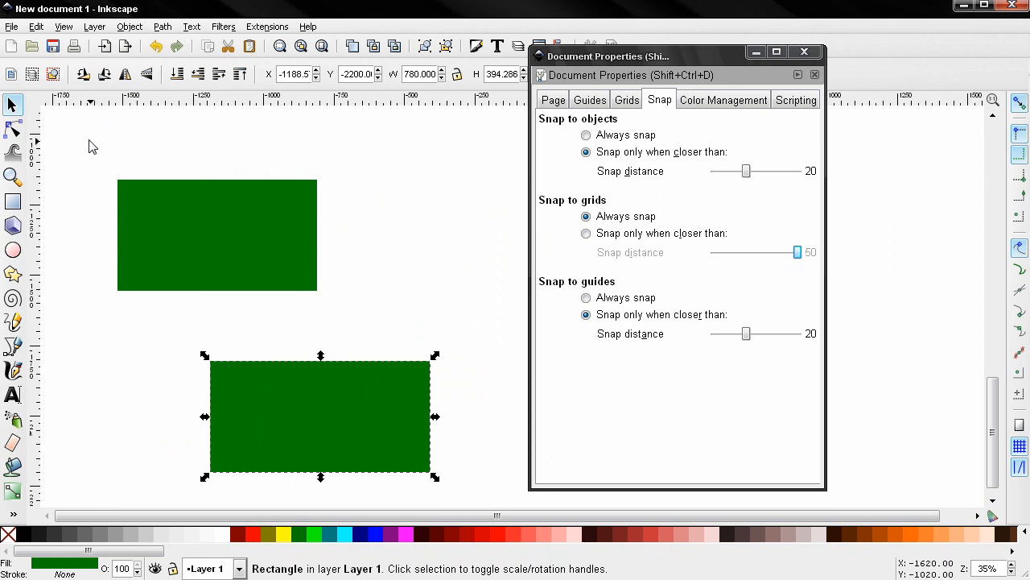
Show the grid and move the lower rectangle to X -1300, Y -2160 px, then to about X -1346, Y -2171 px.
left_click(64, 27)
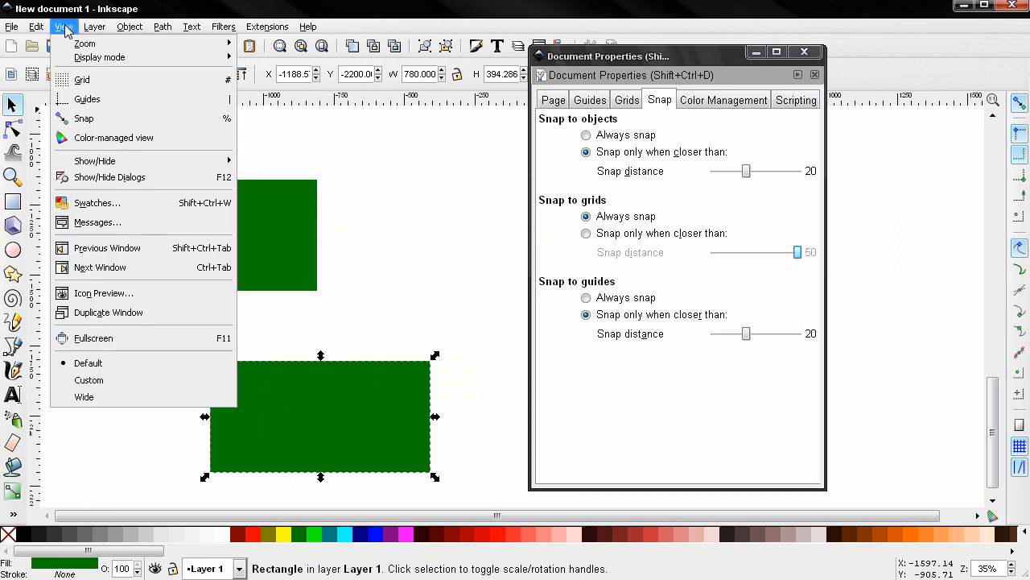
left_click(103, 84)
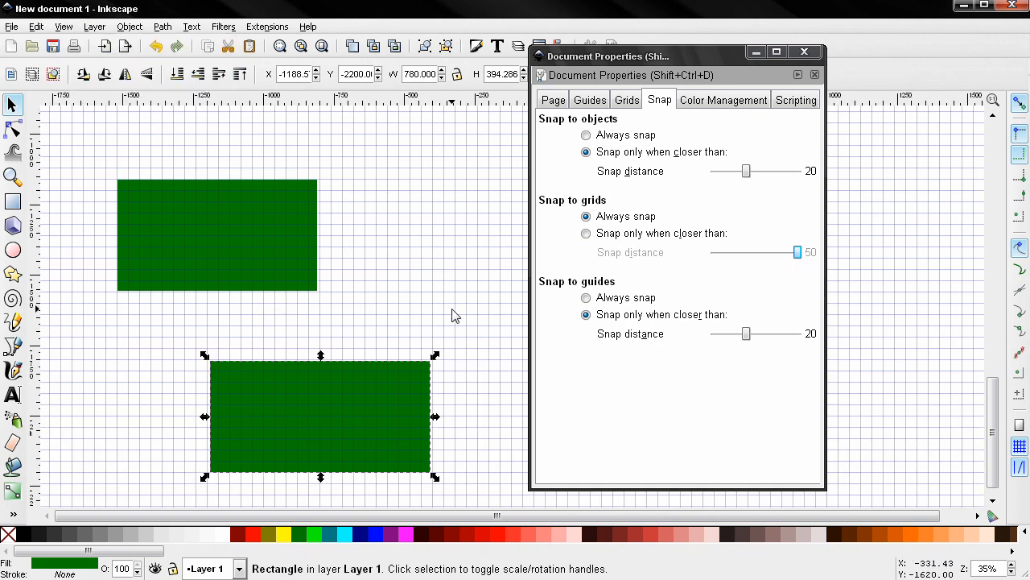
mouse_move(350, 417)
left_mouse_down()
mouse_move(370, 395)
mouse_move(322, 436)
mouse_move(286, 439)
mouse_move(355, 409)
mouse_move(338, 409)
left_mouse_up()
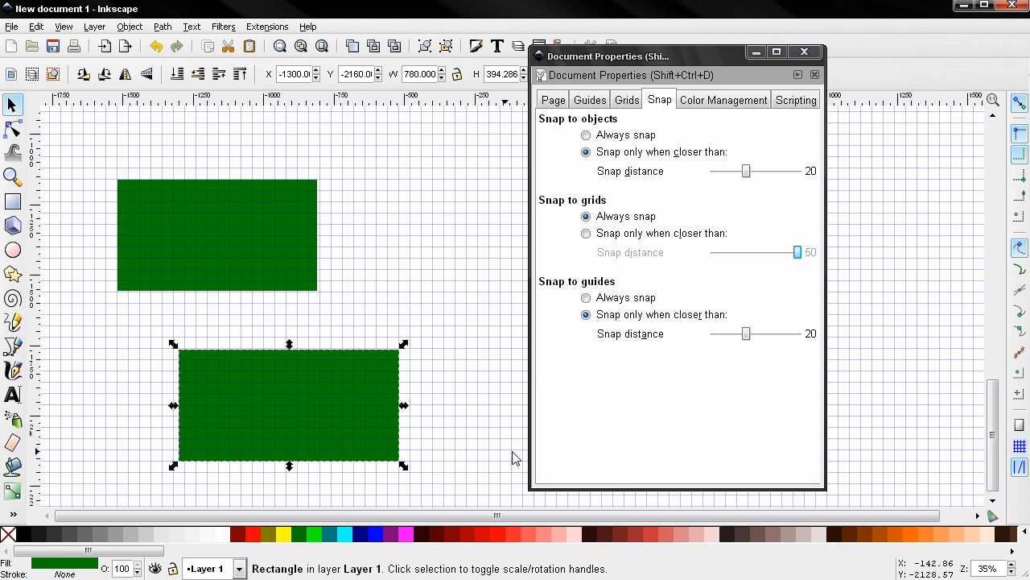
left_click_drag(302, 402, 299, 428)
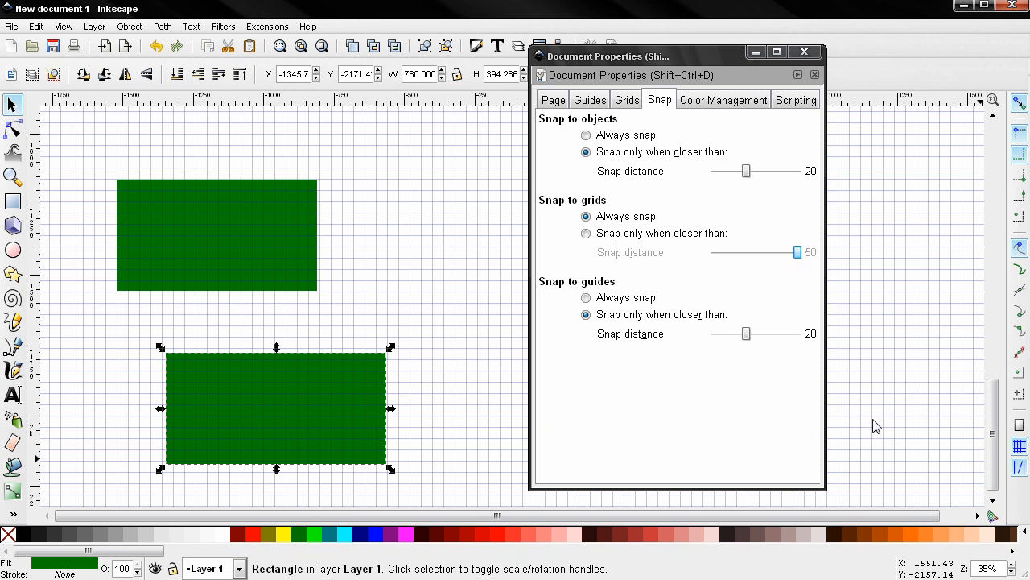
Set grid snapping to snap only when closer than a distance of 50.
left_click(587, 240)
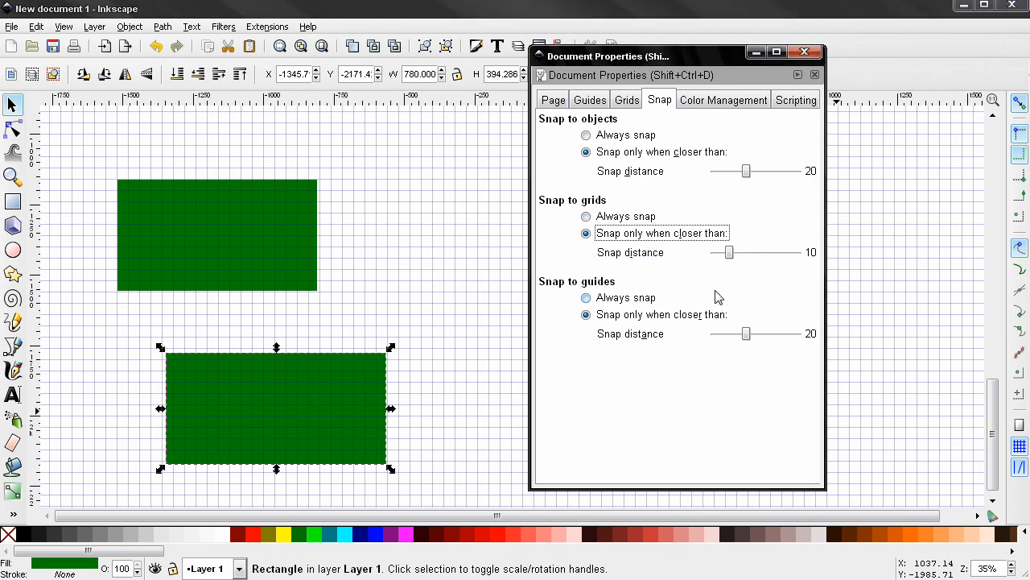
left_click_drag(730, 252, 821, 265)
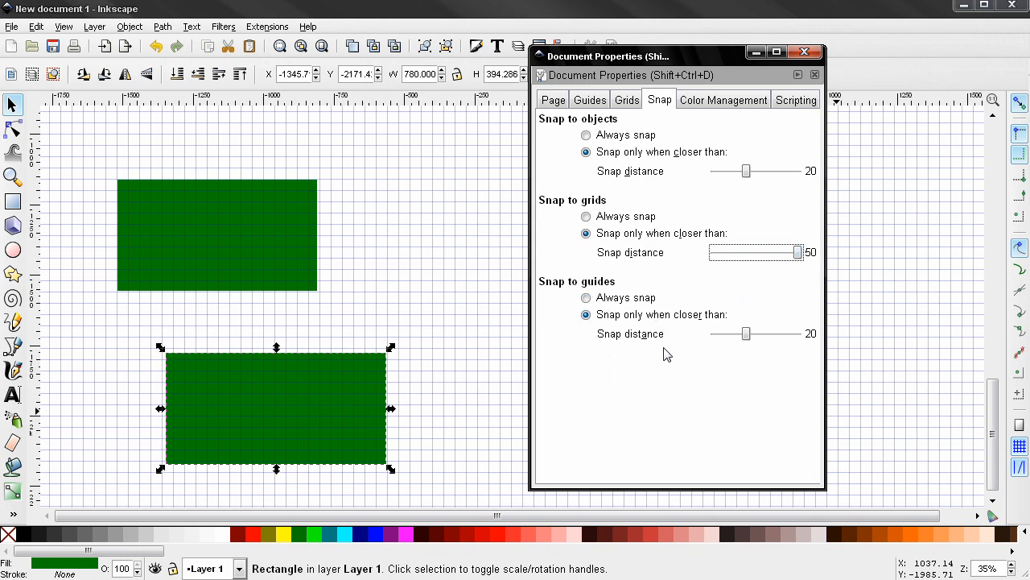
Hide the grid and place a horizontal guide just above the upper rectangle.
left_click(63, 27)
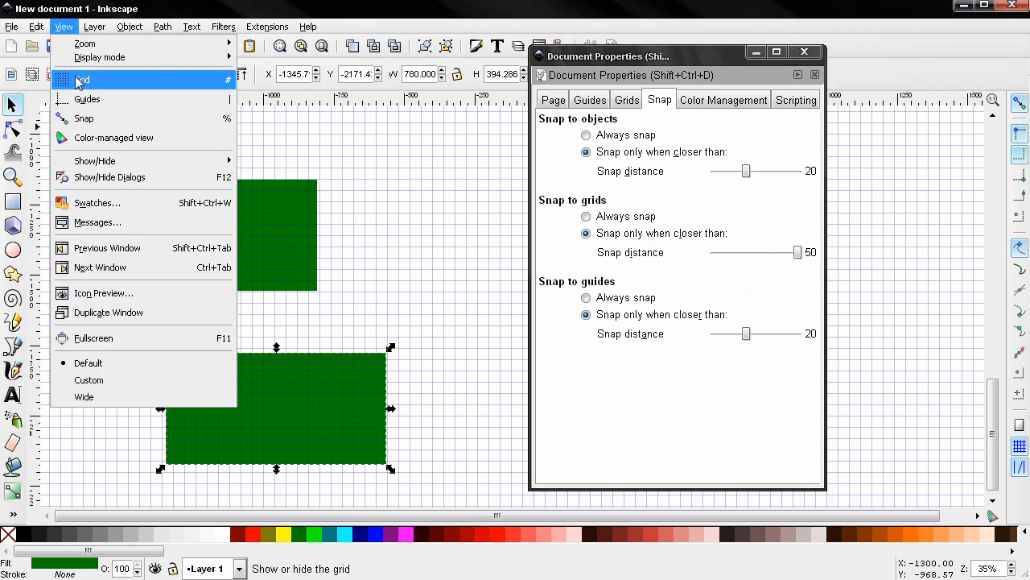
left_click(78, 83)
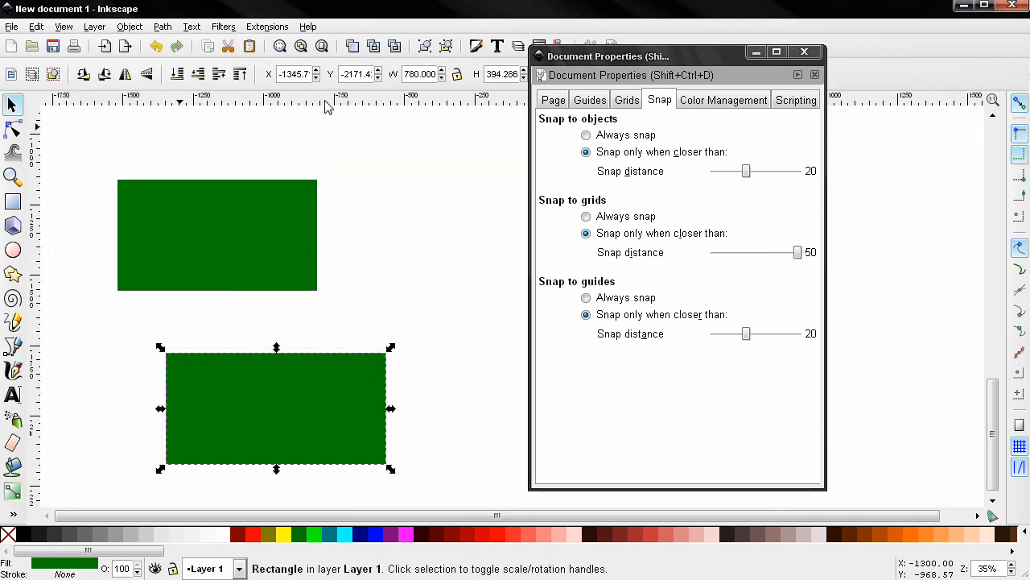
left_click_drag(325, 101, 321, 144)
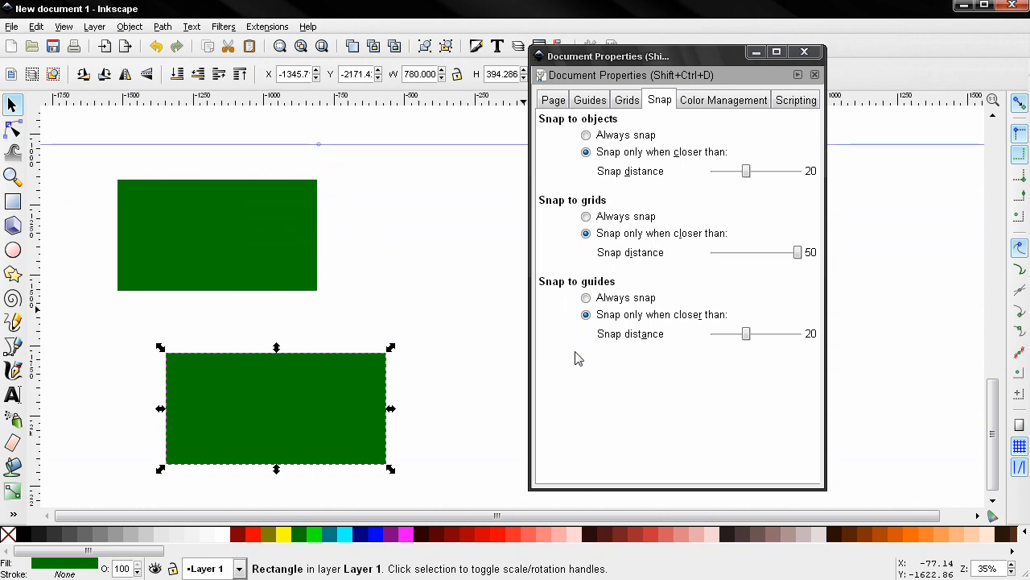
Snap the upper rectangle's top edge to the guide, and reposition it along the guide with guide snapping set to Always snap.
left_click(270, 245)
left_click_drag(271, 244, 239, 223)
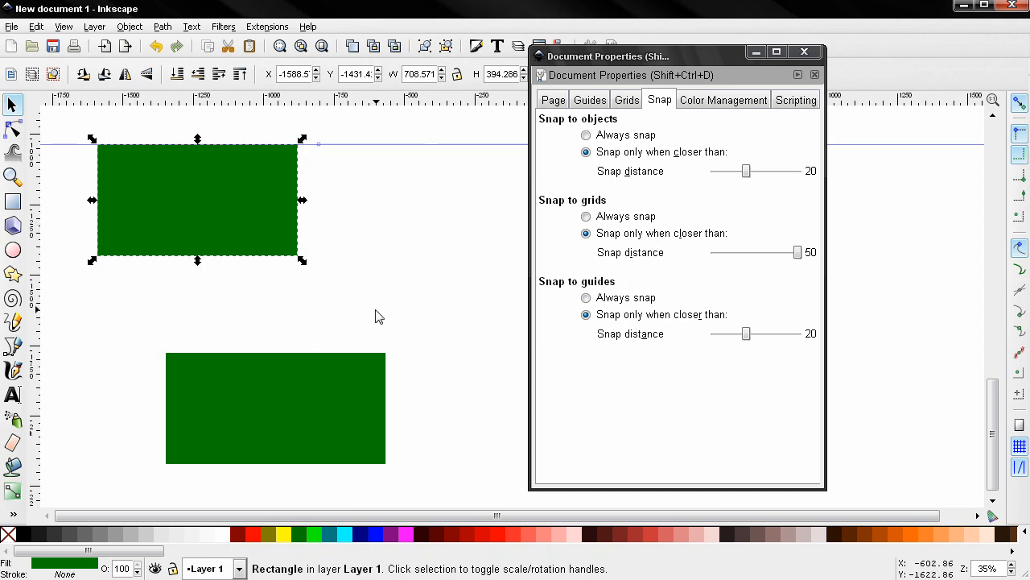
left_click(586, 298)
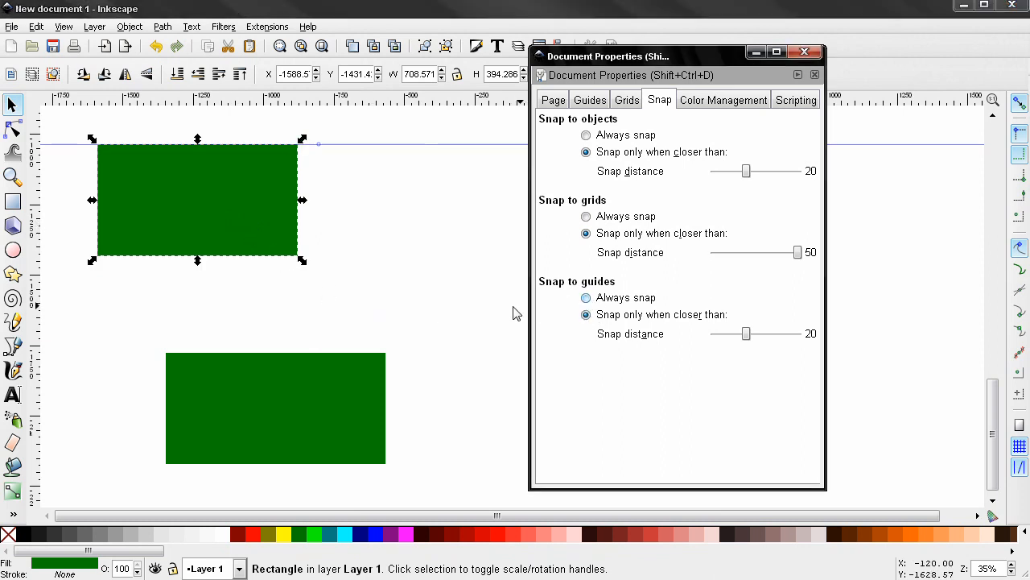
left_click_drag(167, 241, 253, 315)
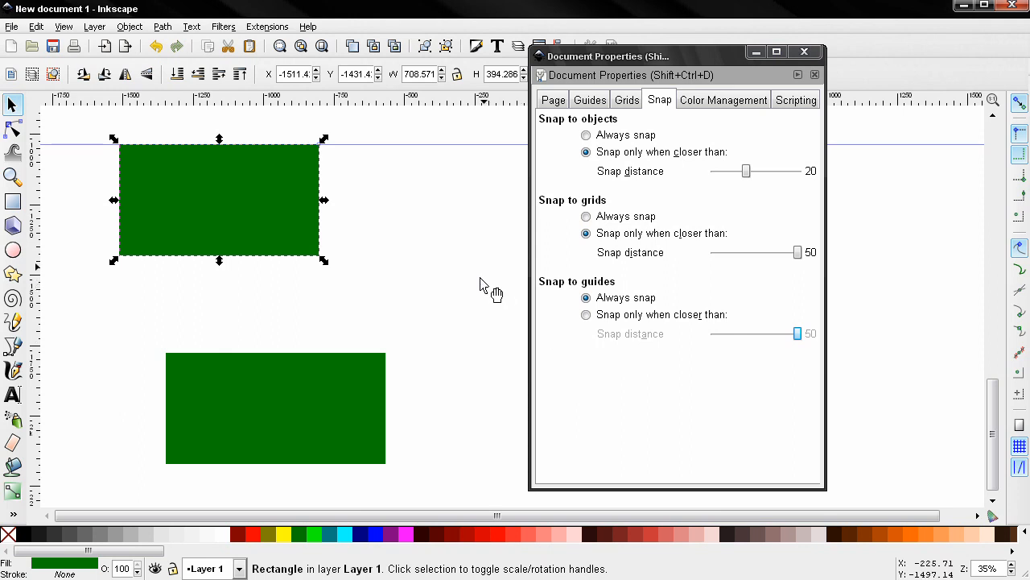
Examine the document's color management settings and the list of available color profiles.
left_click_drag(646, 57, 201, 64)
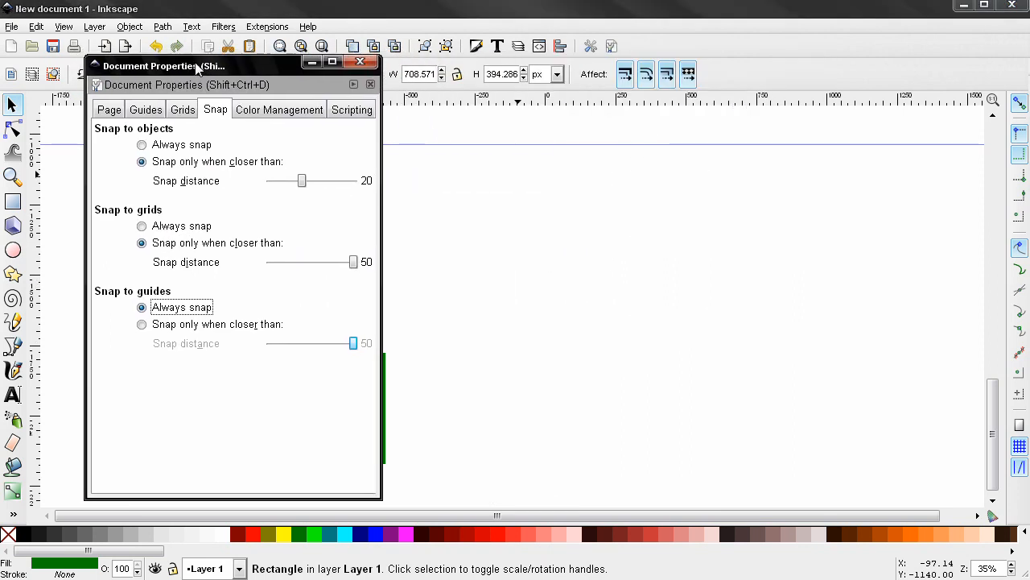
left_click(260, 111)
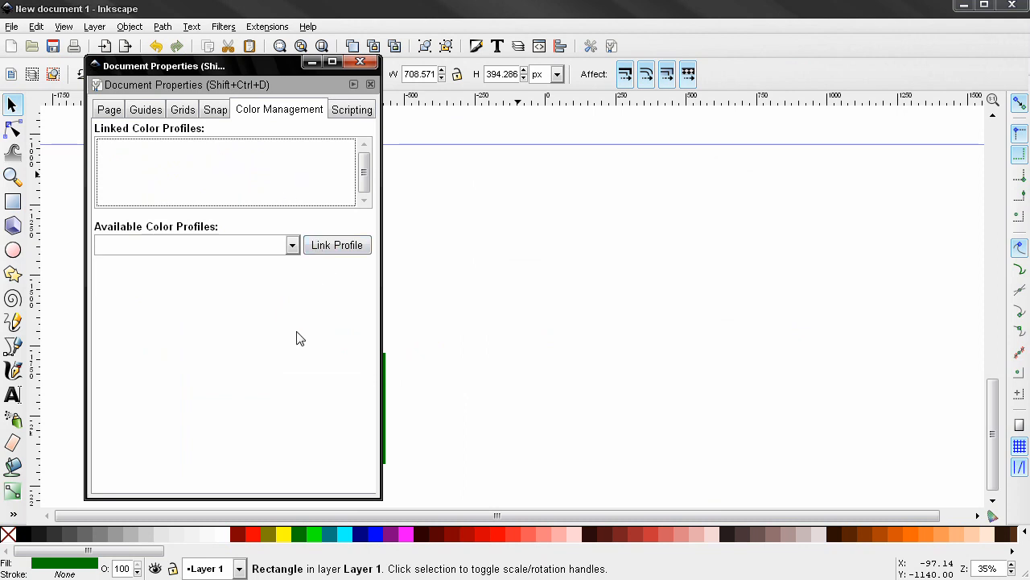
left_click(292, 245)
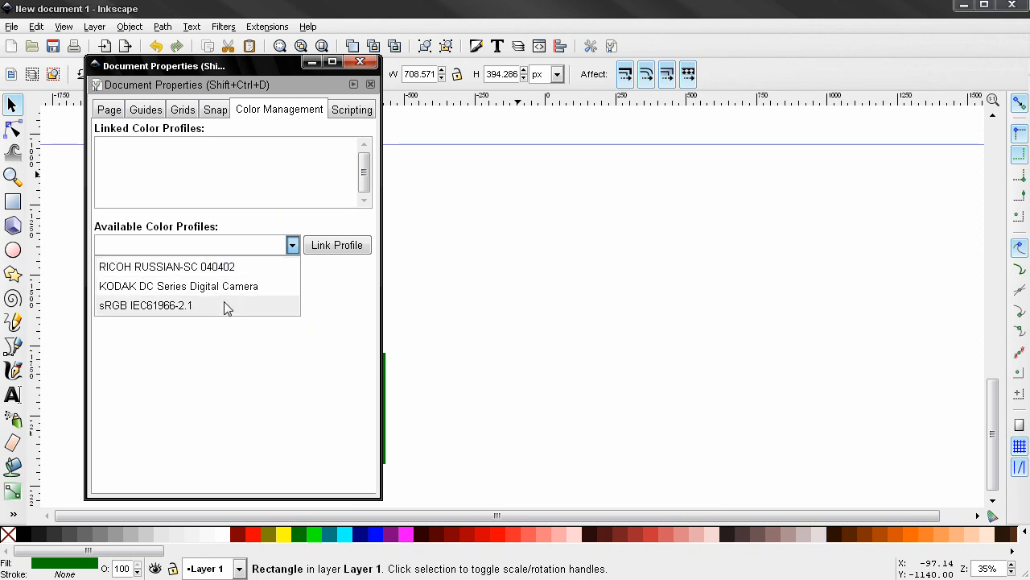
left_click(292, 246)
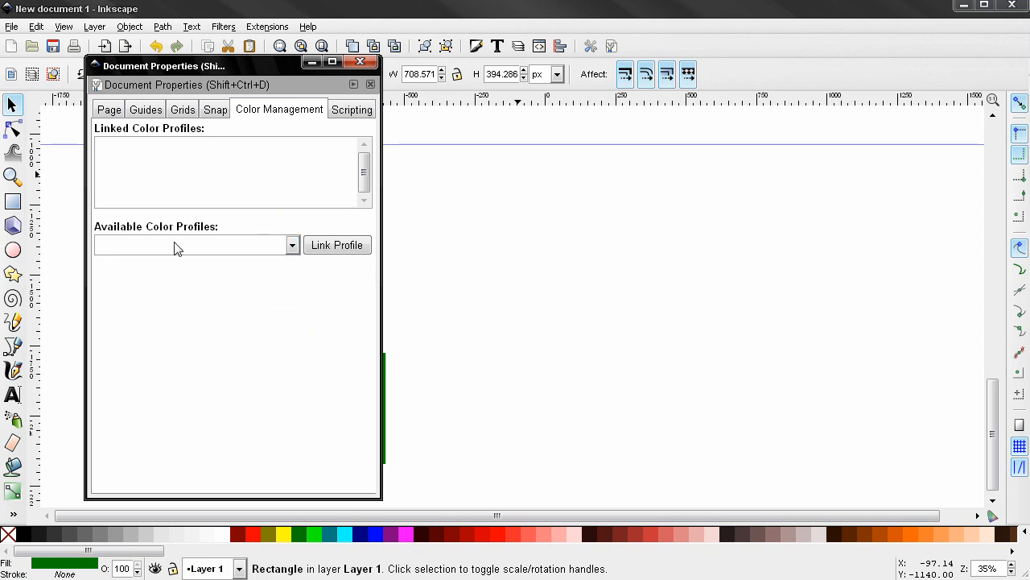
left_click(292, 245)
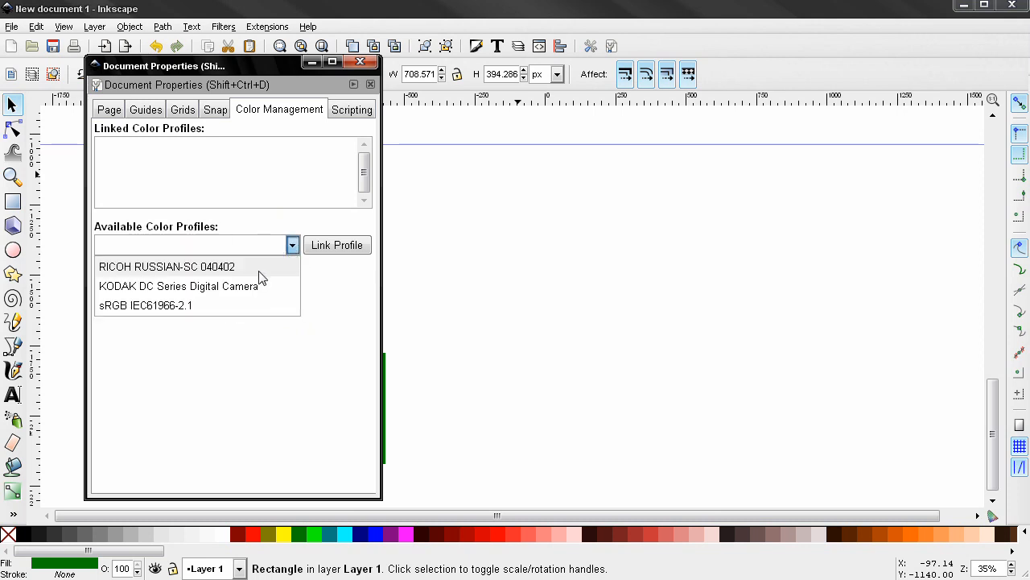
Link the RICOH RUSSIAN-SC 040402 color profile to the document and review the other available profiles.
left_click(239, 268)
left_click(355, 246)
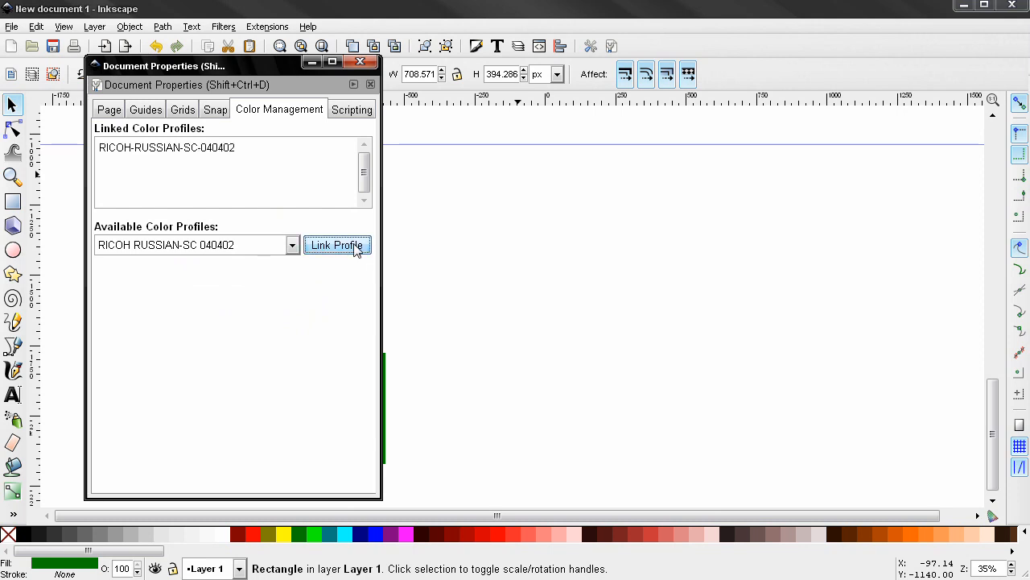
left_click(227, 160)
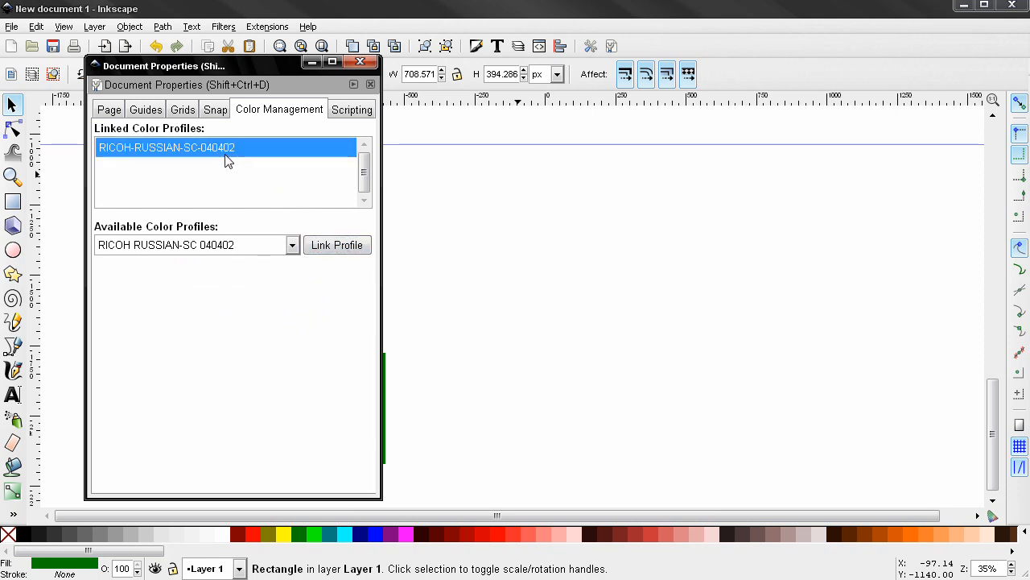
left_click(292, 245)
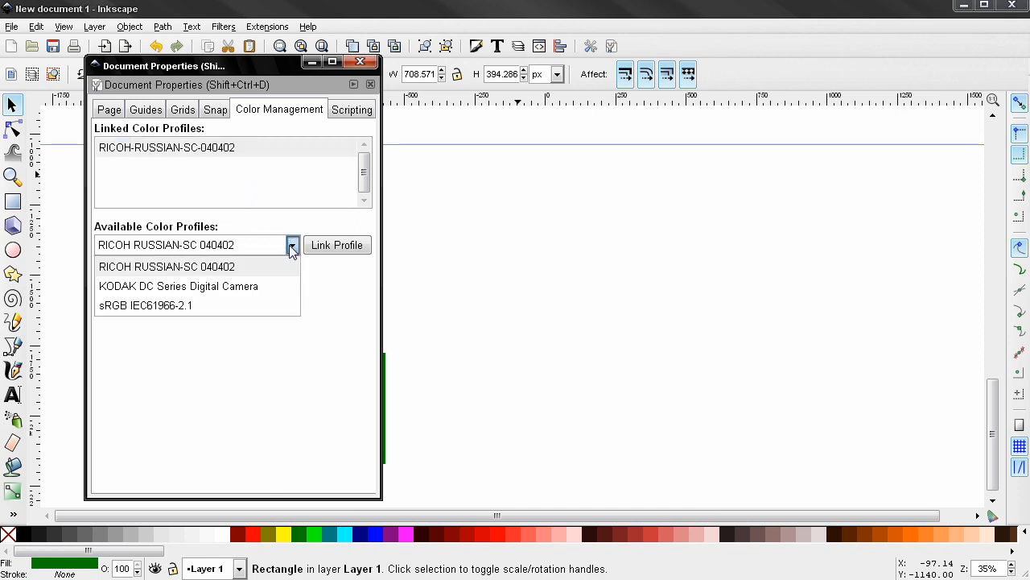
left_click(325, 295)
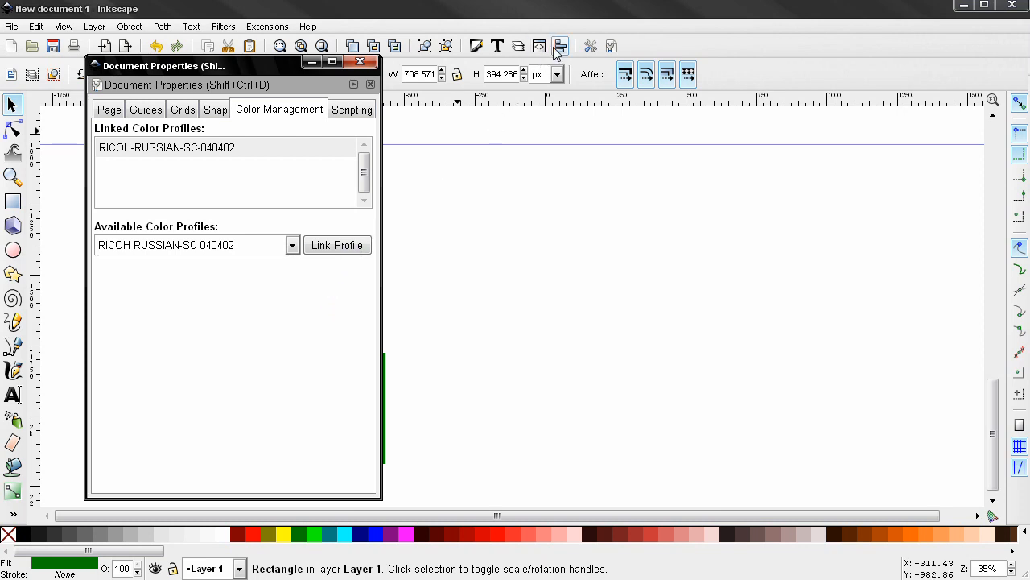
Examine the display adjustment and proofing options in the color management section of the Inkscape preferences.
left_click(590, 47)
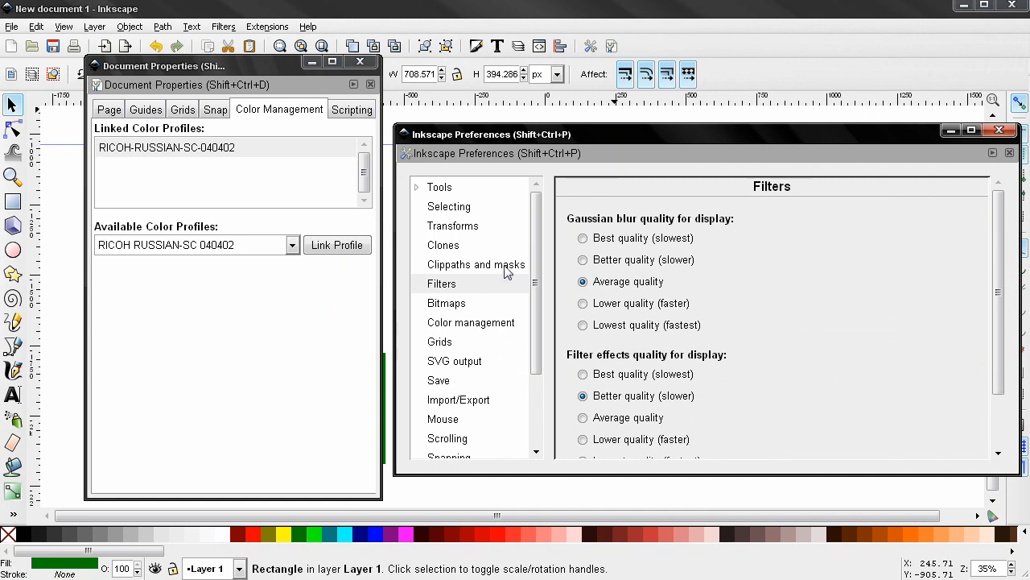
left_click(487, 325)
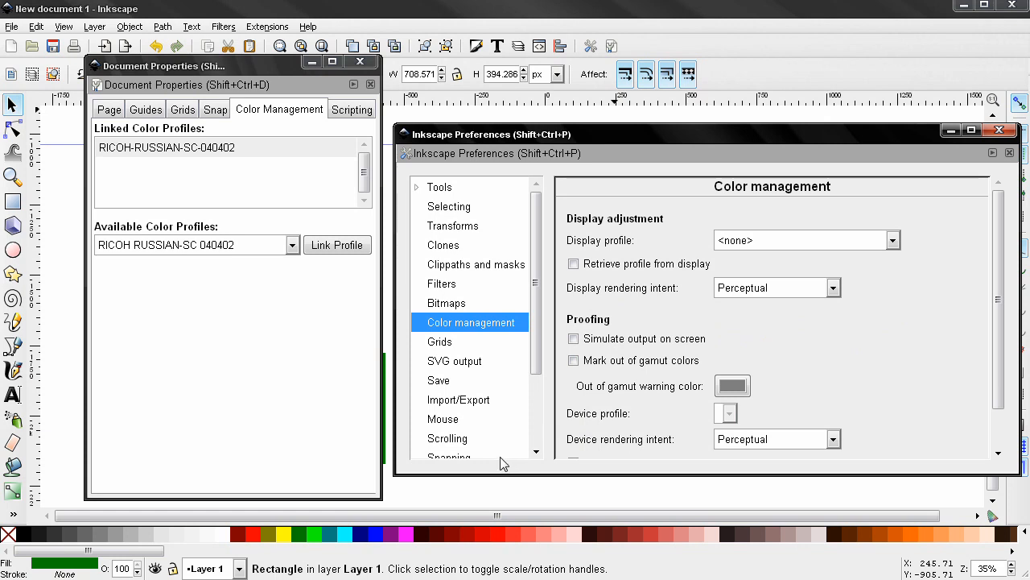
scroll(894, 342, "down", 1)
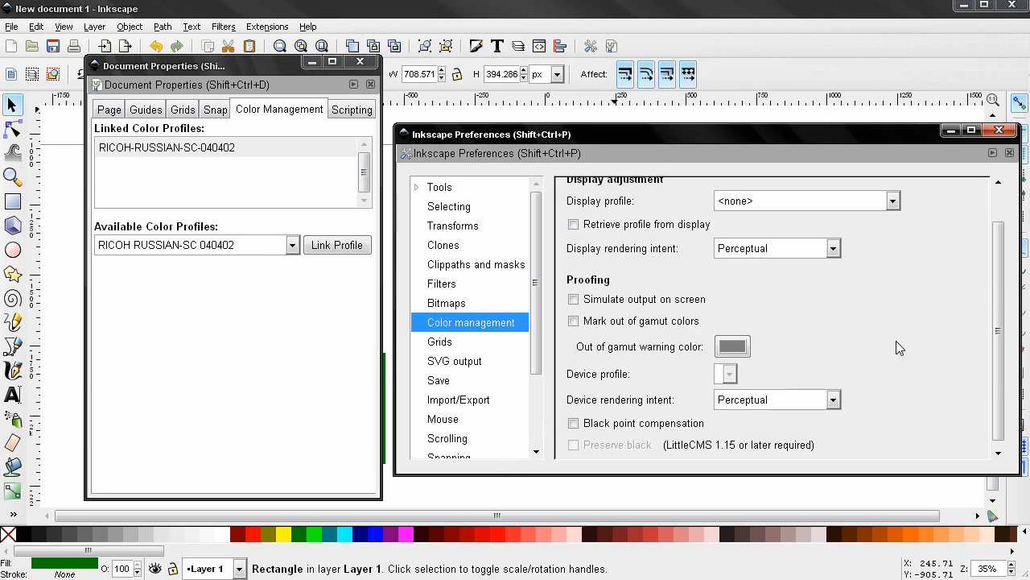
scroll(894, 342, "up", 1)
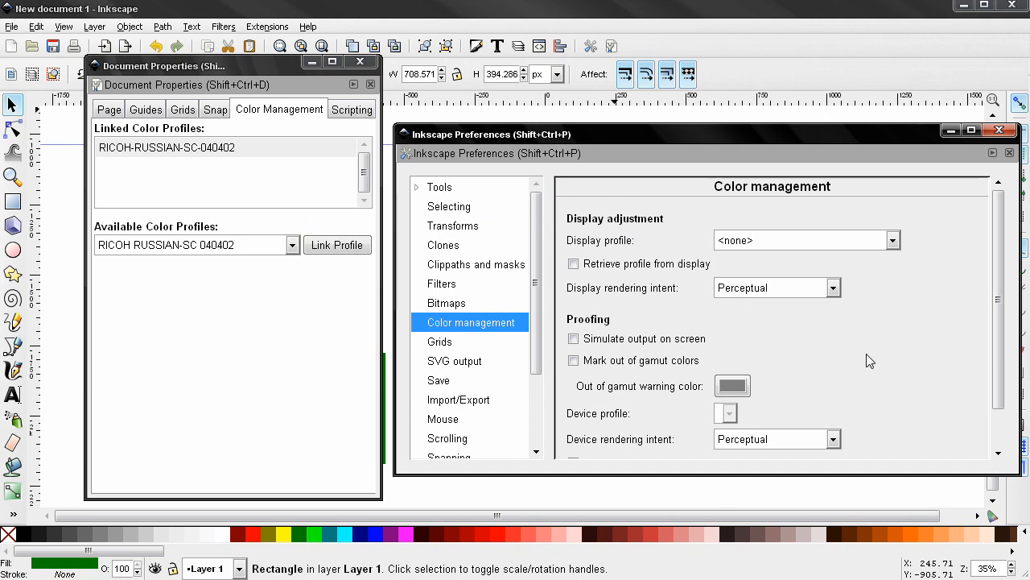
scroll(906, 267, "down", 1)
scroll(913, 266, "up", 1)
scroll(888, 353, "down", 1)
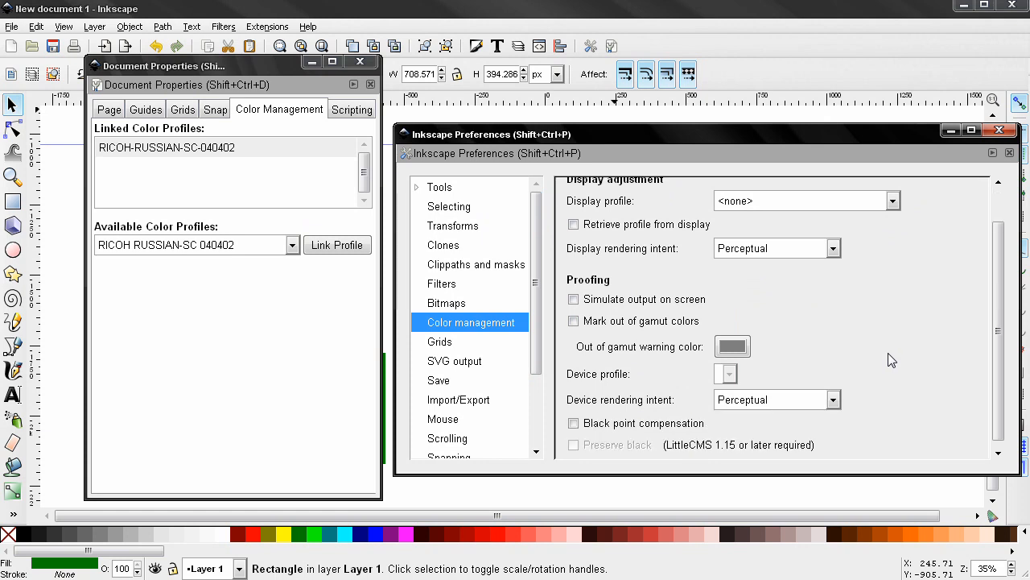
scroll(887, 360, "up", 1)
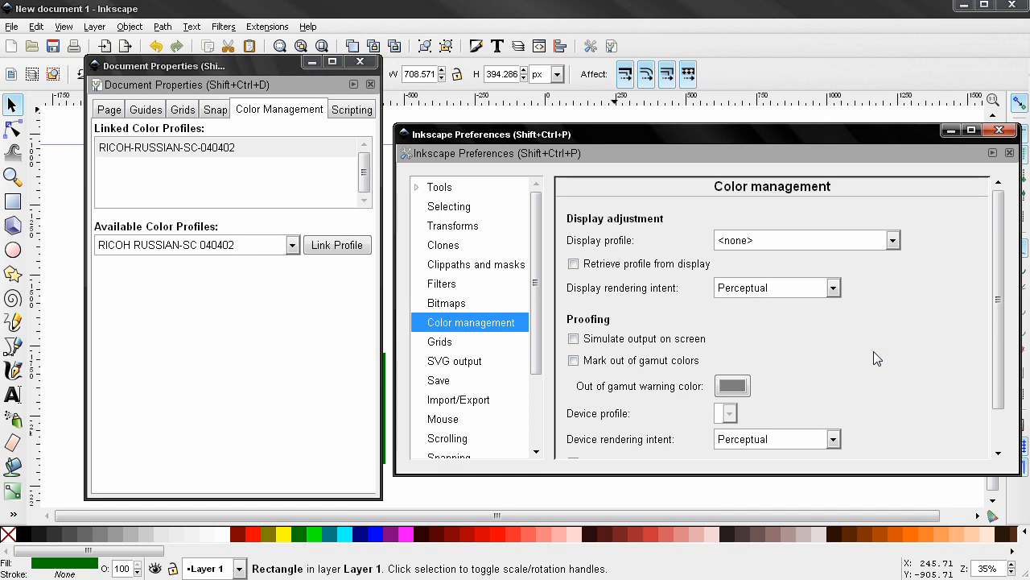
scroll(829, 394, "down", 1)
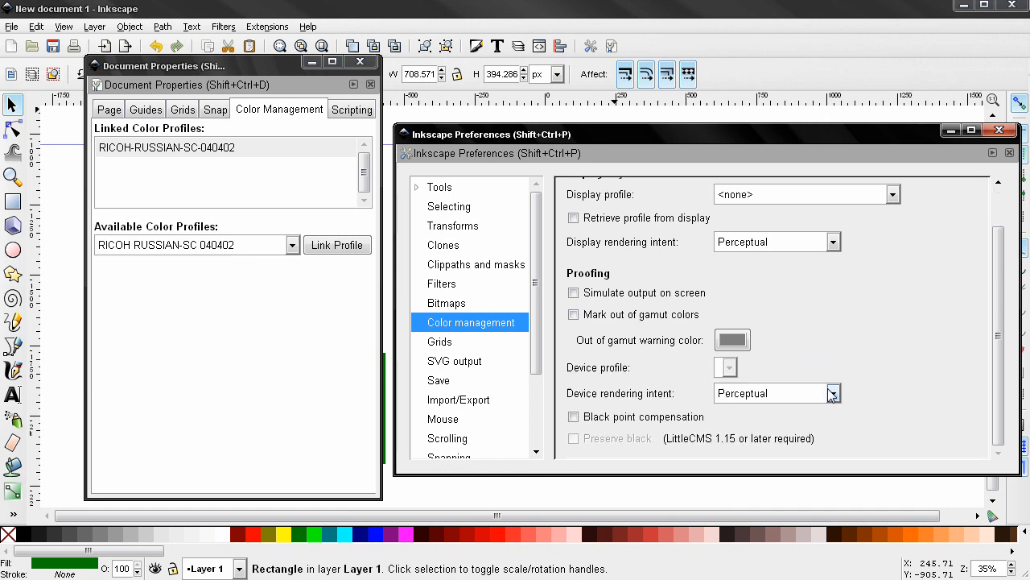
scroll(851, 288, "up", 1)
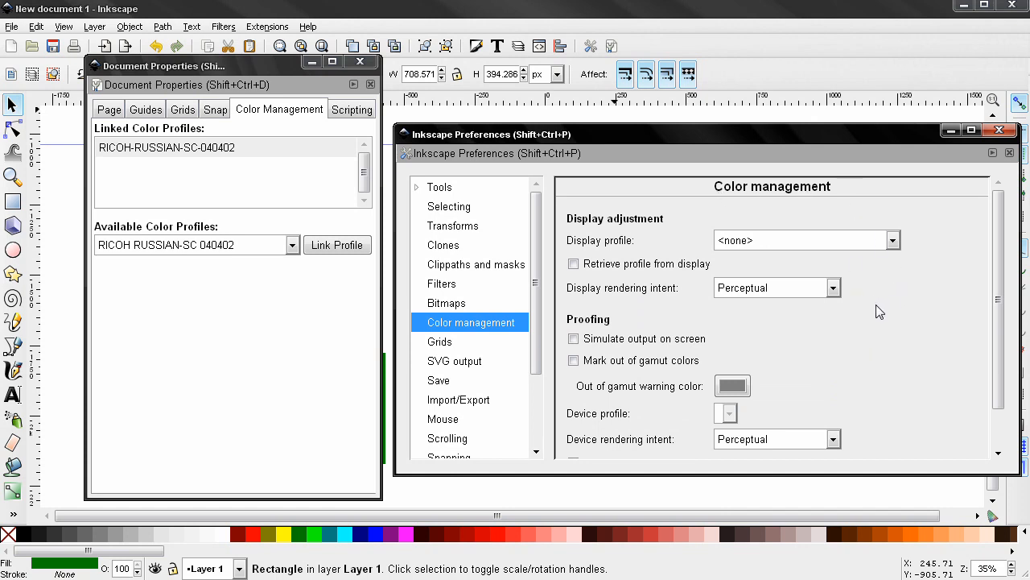
View the document's external script files settings, and close both the preferences and the document properties.
left_click(342, 110)
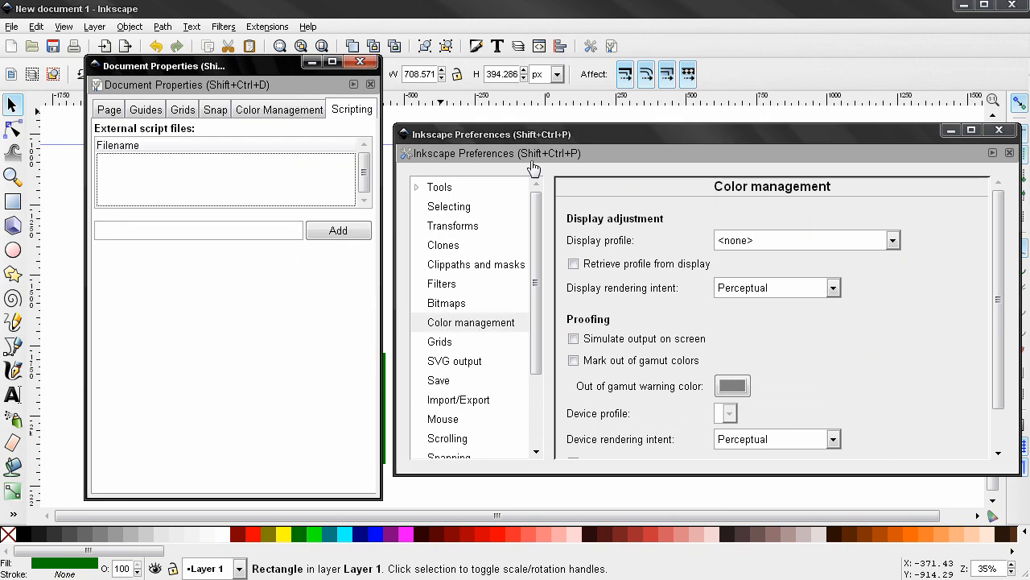
left_click(999, 132)
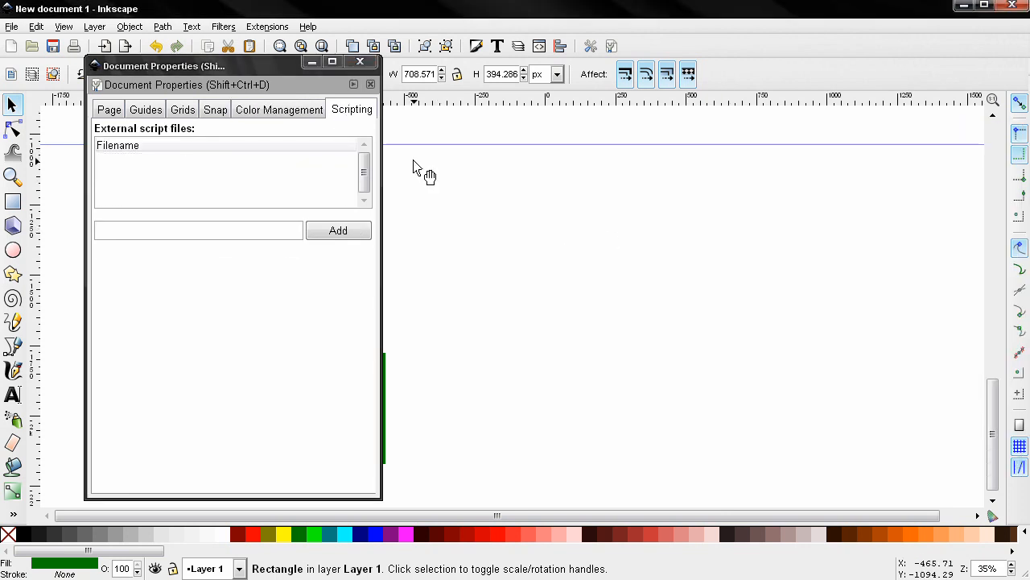
left_click_drag(261, 65, 686, 70)
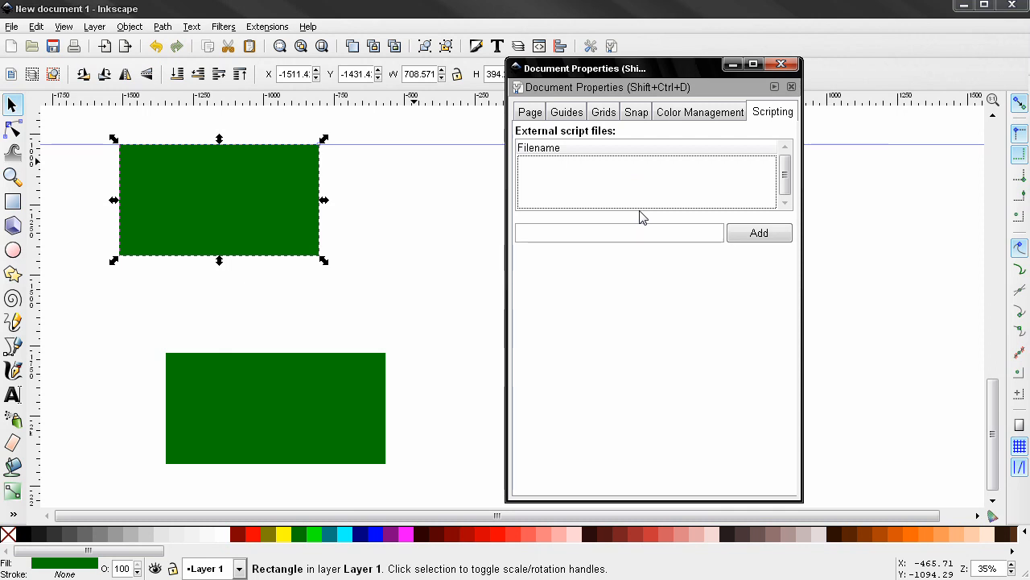
left_click(781, 64)
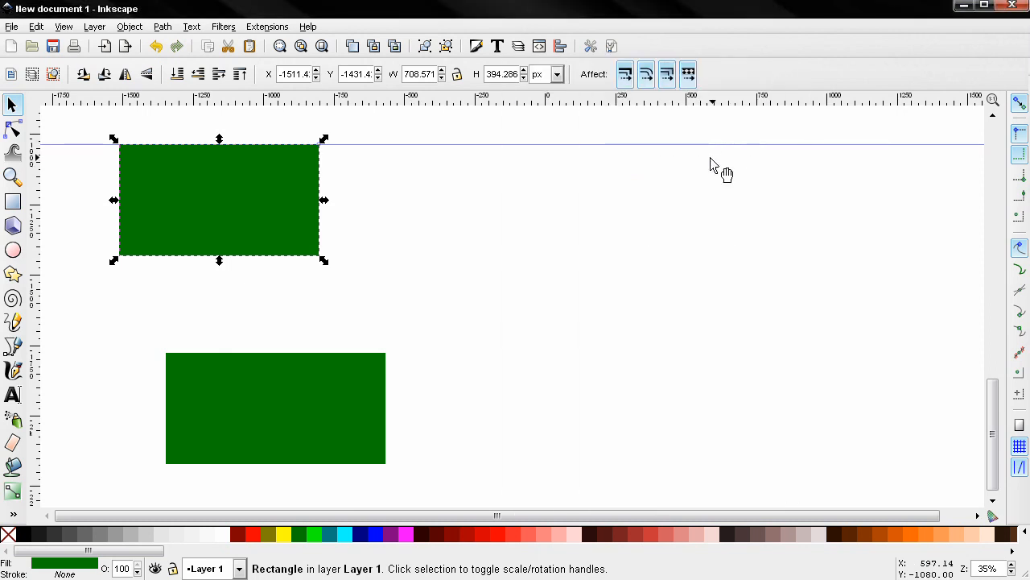
Clear the canvas by removing both green rectangles and the horizontal guide.
key("Delete")
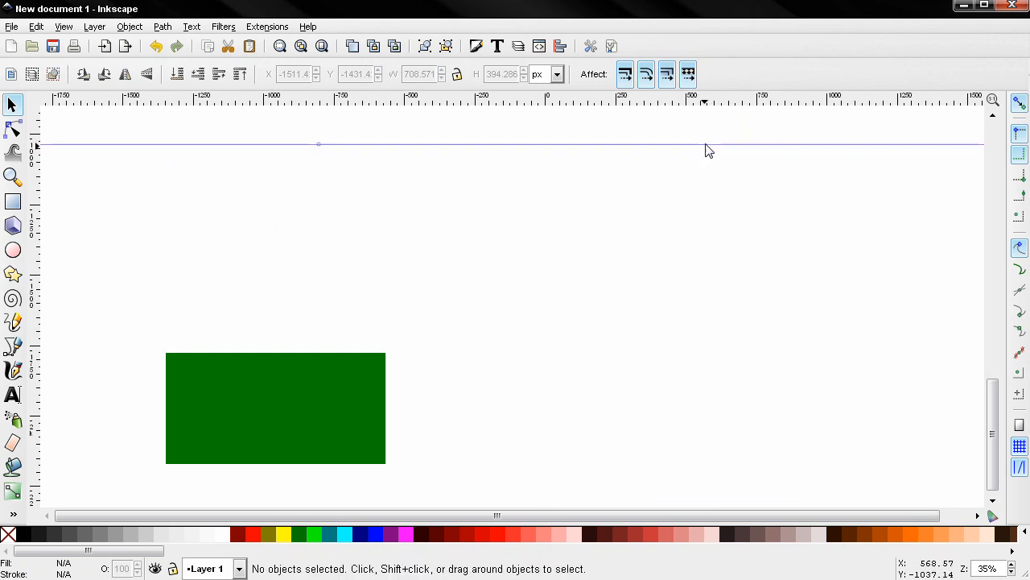
left_click_drag(705, 149, 710, 105)
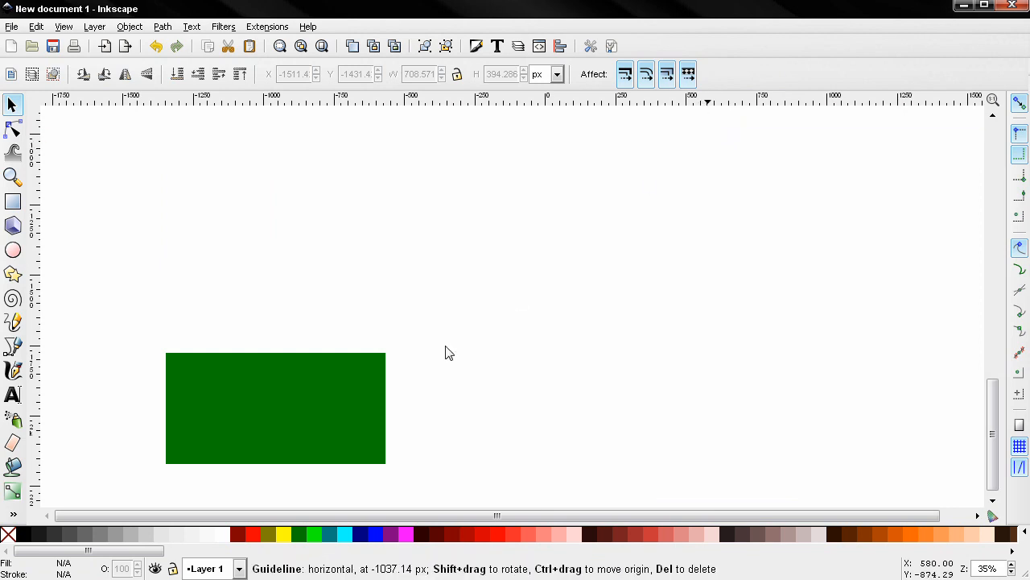
left_click(384, 391)
key("Delete")
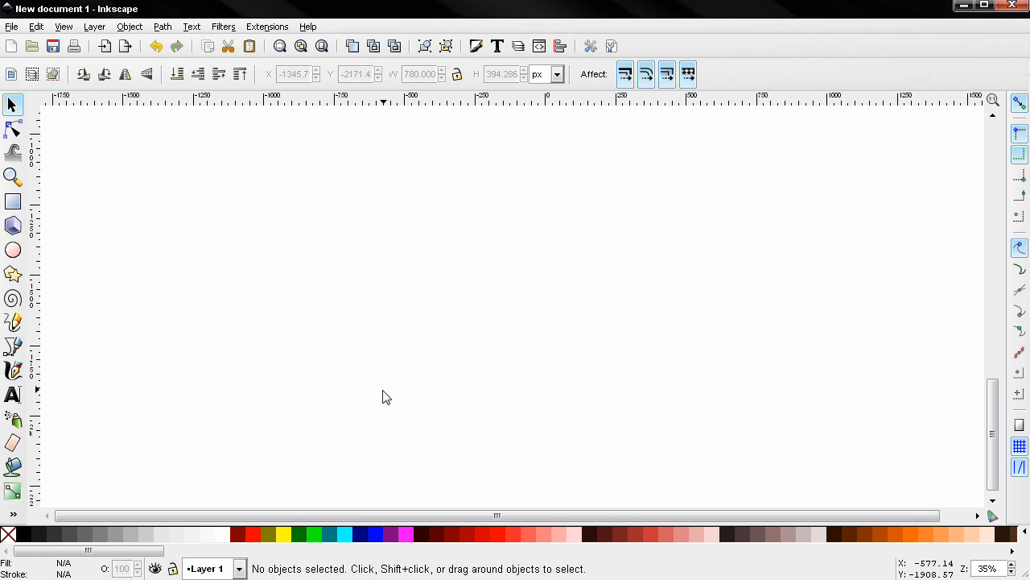